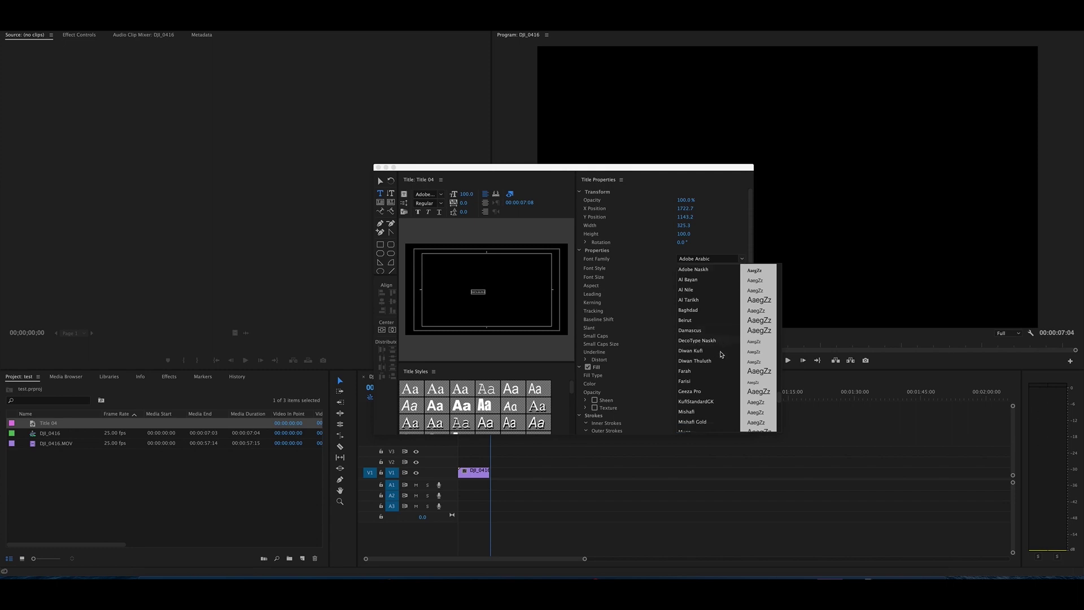
# Step: Try the Gurmukhi MN and Tamil Sangam MN font families on the HPVIEWS title text
pyautogui.click(693, 394)
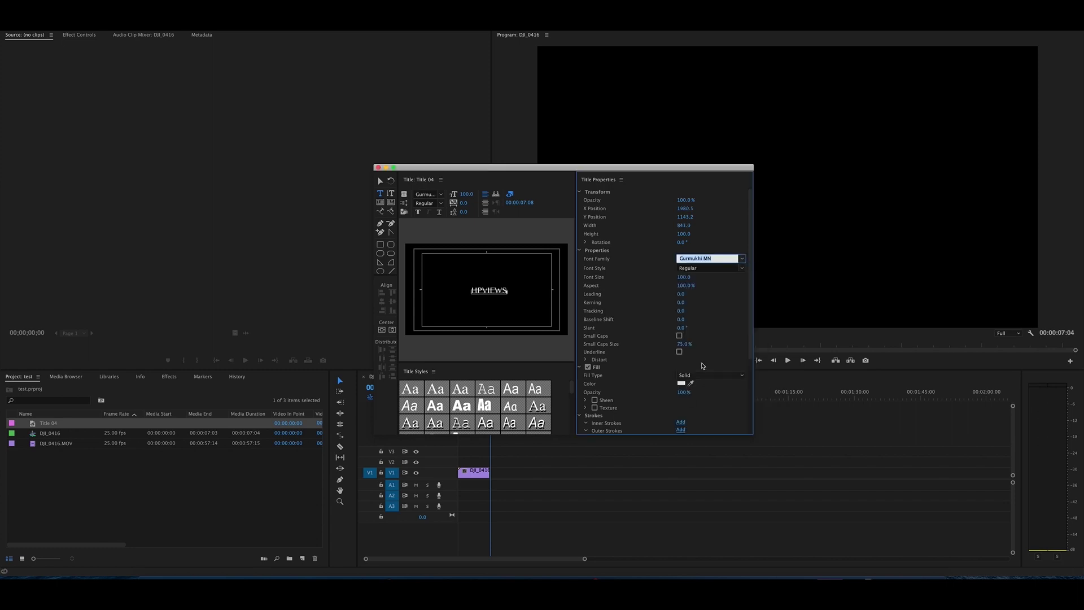
pyautogui.click(742, 259)
pyautogui.scroll(-5, 695, 383)
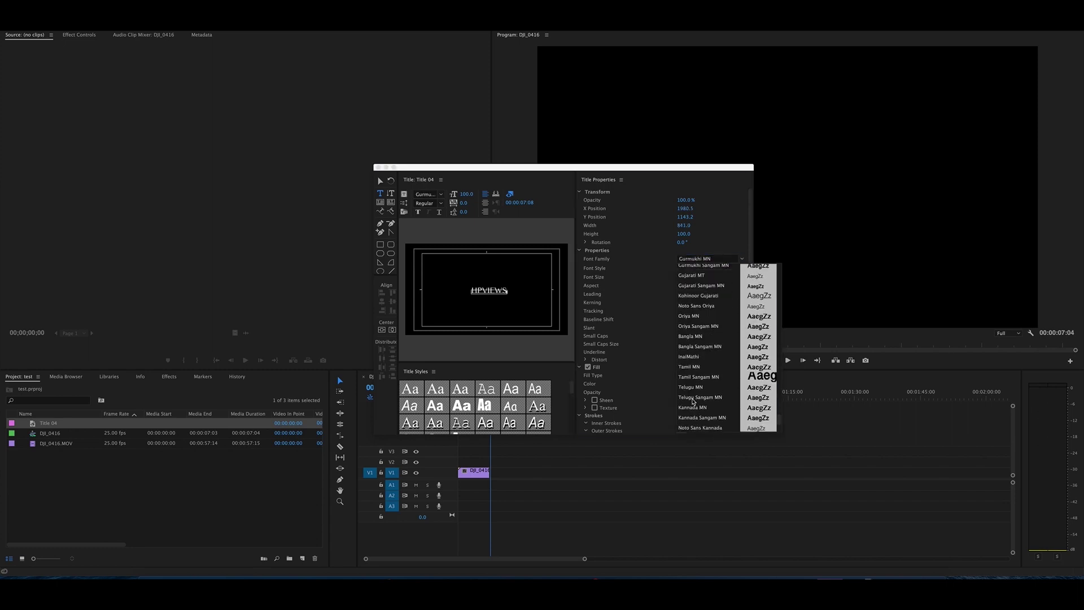
pyautogui.scroll(4, 694, 383)
pyautogui.click(693, 368)
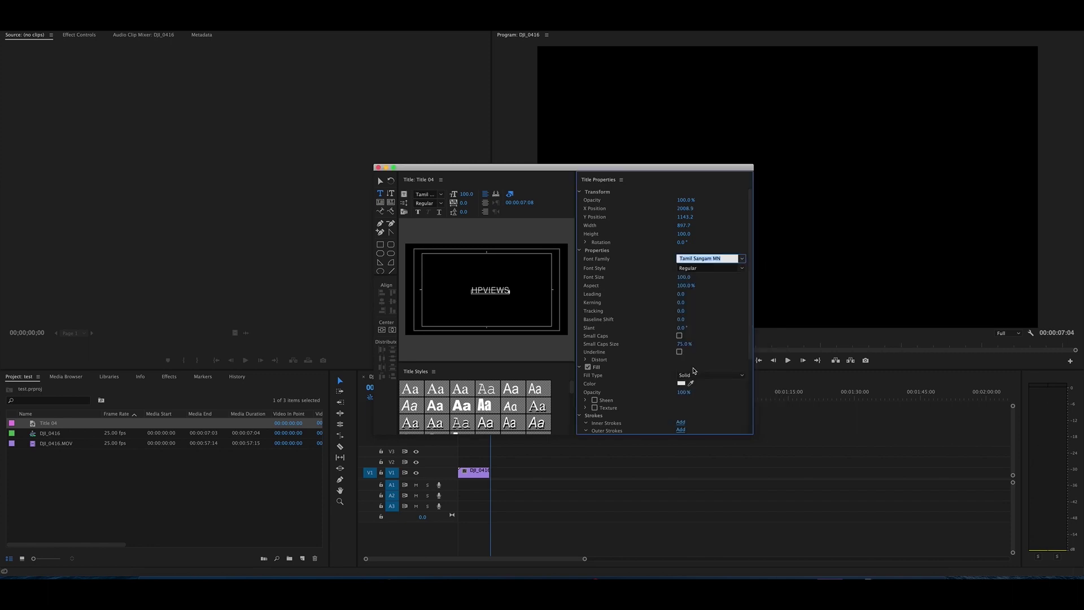
# Step: Step through alternative font families for the HPVIEWS title and set its font to Oriya MN
pyautogui.click(726, 258)
pyautogui.write('Bangla')
pyautogui.press('Return')
pyautogui.write('Oriya Sangam MN')
pyautogui.press('Return')
pyautogui.write('Kohinoor Gujarati')
pyautogui.press('Return')
pyautogui.write('Adobe Gurmukhi')
pyautogui.press('Return')
pyautogui.write('Gurmukhi MN')
pyautogui.press('Return')
pyautogui.press('Down')
pyautogui.press('Down')
pyautogui.press('Down')
pyautogui.press('Down')
pyautogui.press('Down')
pyautogui.press('Down')
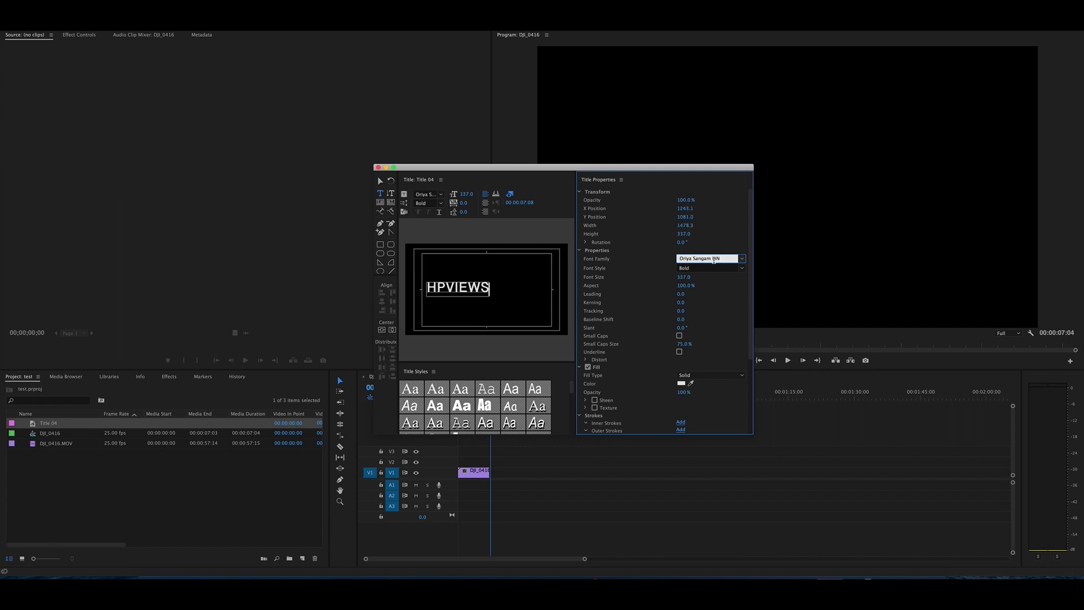
pyautogui.press('Up')
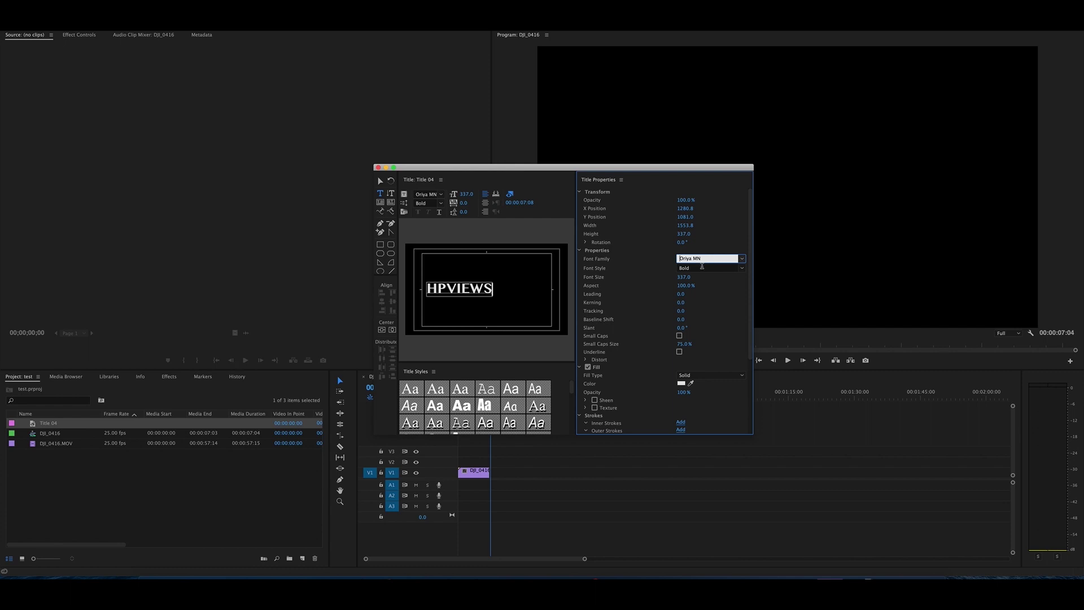
# Step: Enlarge the HPVIEWS text to font size 529, centre it in the frame and close the title editor
pyautogui.click(379, 329)
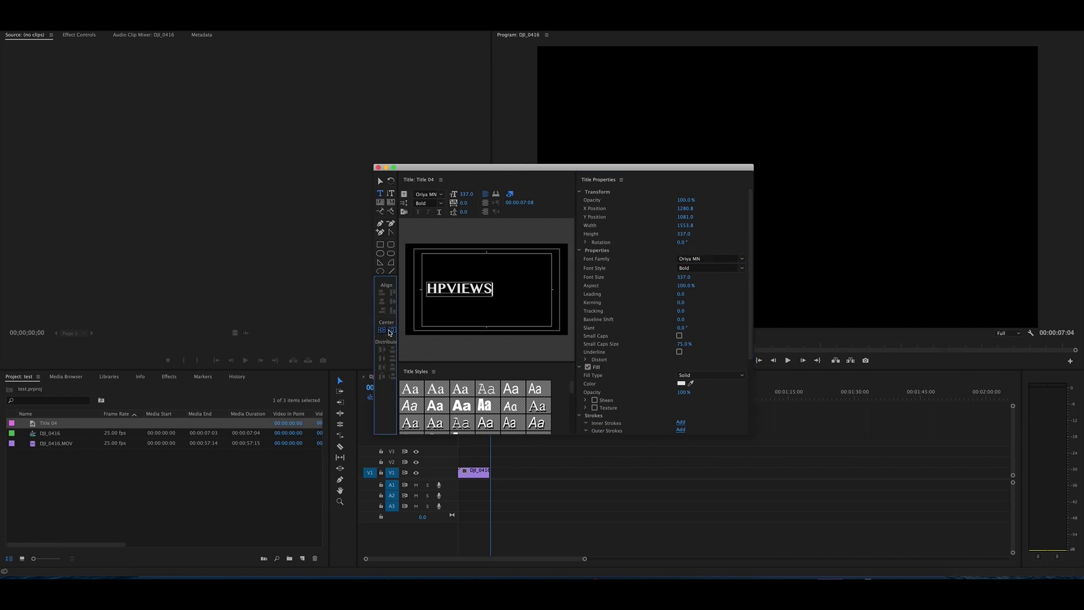
pyautogui.click(389, 331)
pyautogui.moveTo(682, 278); pyautogui.dragTo(774, 278)
pyautogui.click(388, 331)
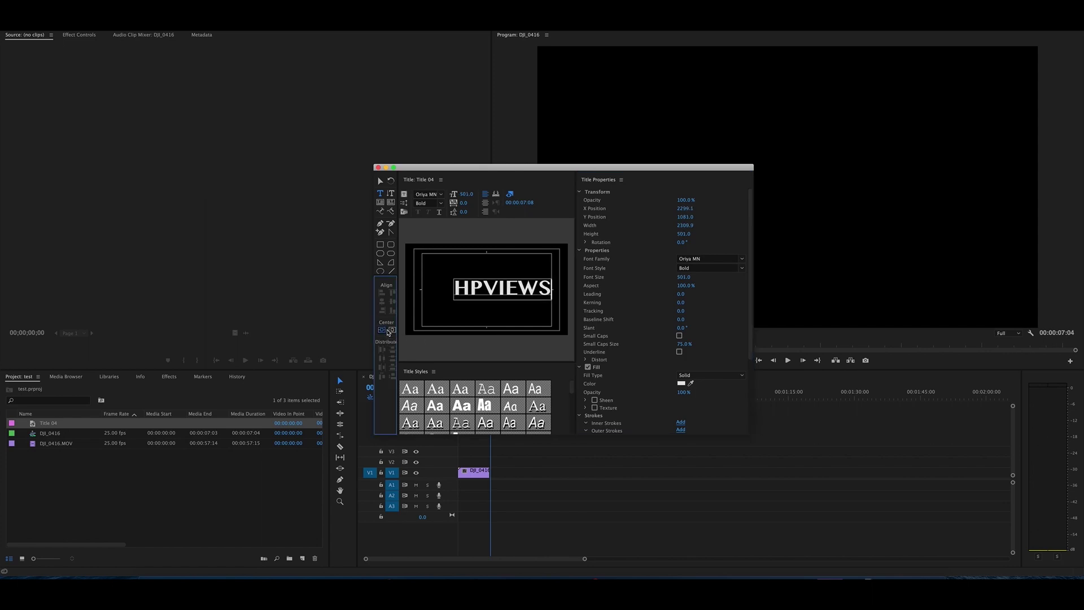
pyautogui.click(390, 332)
pyautogui.moveTo(688, 280); pyautogui.dragTo(703, 279)
pyautogui.click(385, 332)
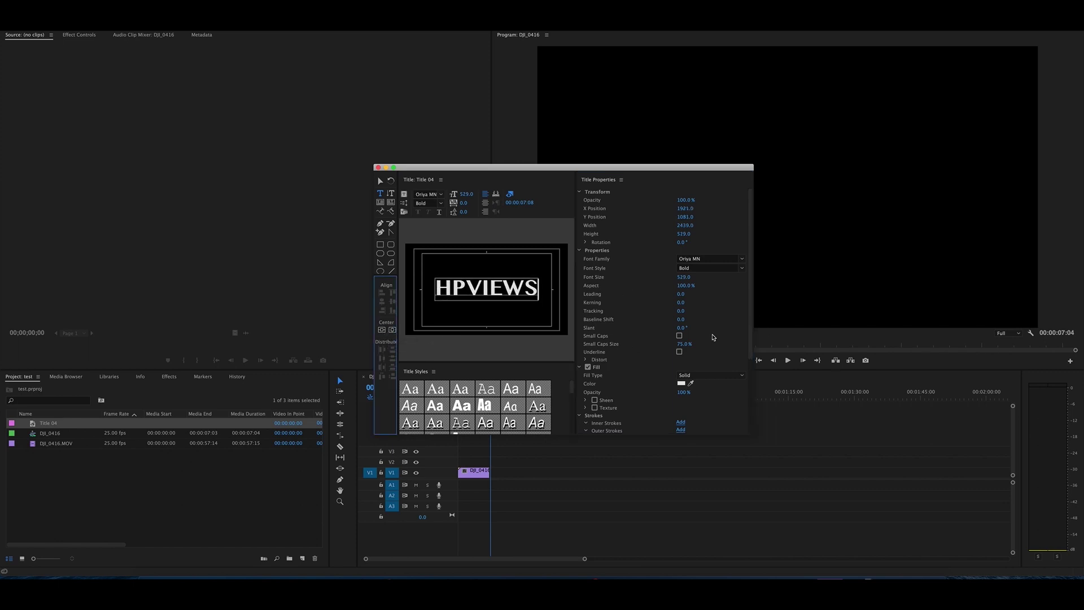
pyautogui.click(378, 167)
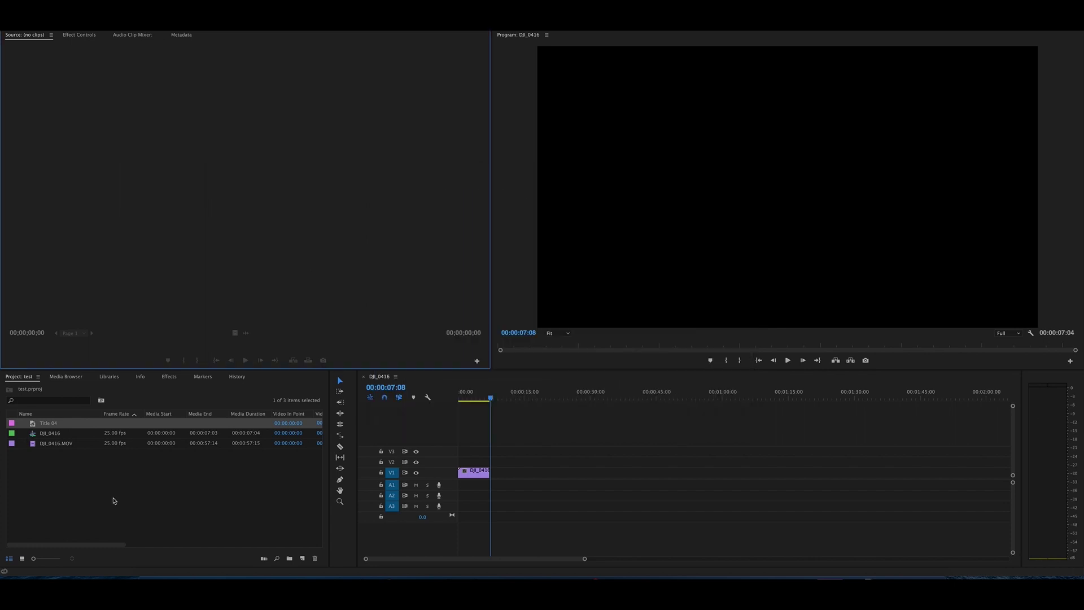
# Step: Place Title 04 on track V2 at the start of the sequence, directly above the DJI_0416 clip
pyautogui.moveTo(11, 426); pyautogui.dragTo(474, 462)
pyautogui.click(481, 479)
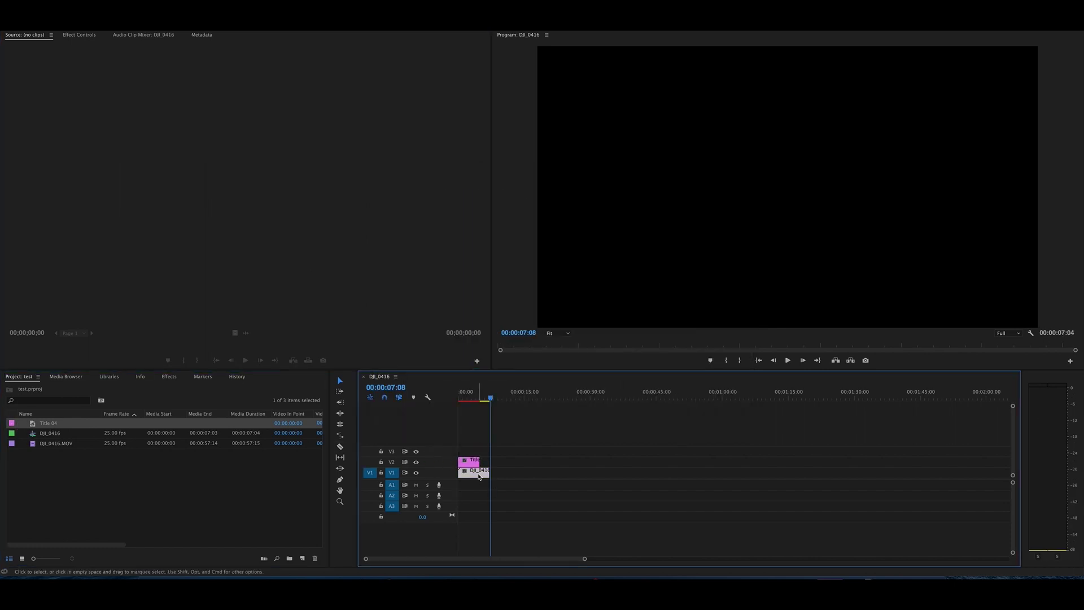
pyautogui.click(195, 514)
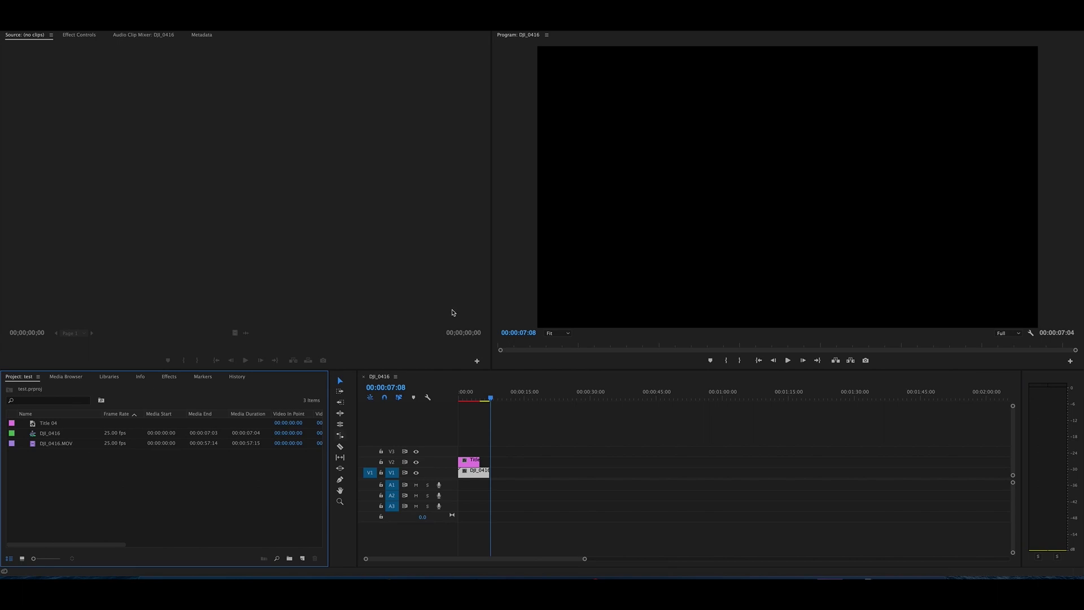
# Step: Search the effects for "matt" and apply Track Matte Key to the DJI_0416.MOV clip on V1
pyautogui.click(169, 376)
pyautogui.click(57, 387)
pyautogui.write('may')
pyautogui.press('BackSpace')
pyautogui.write('tt')
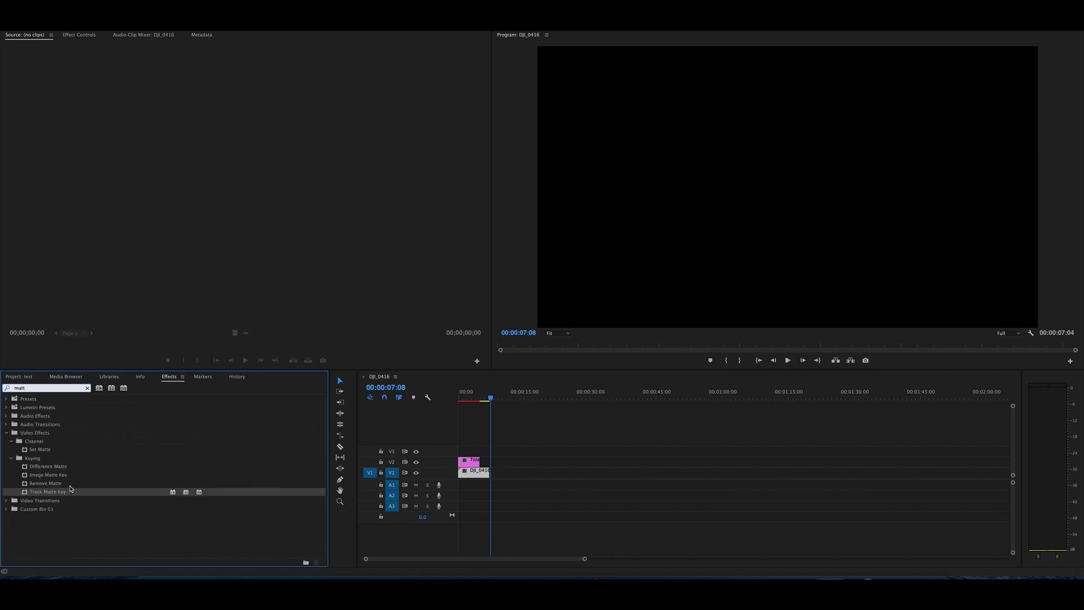
pyautogui.moveTo(31, 496); pyautogui.dragTo(489, 476)
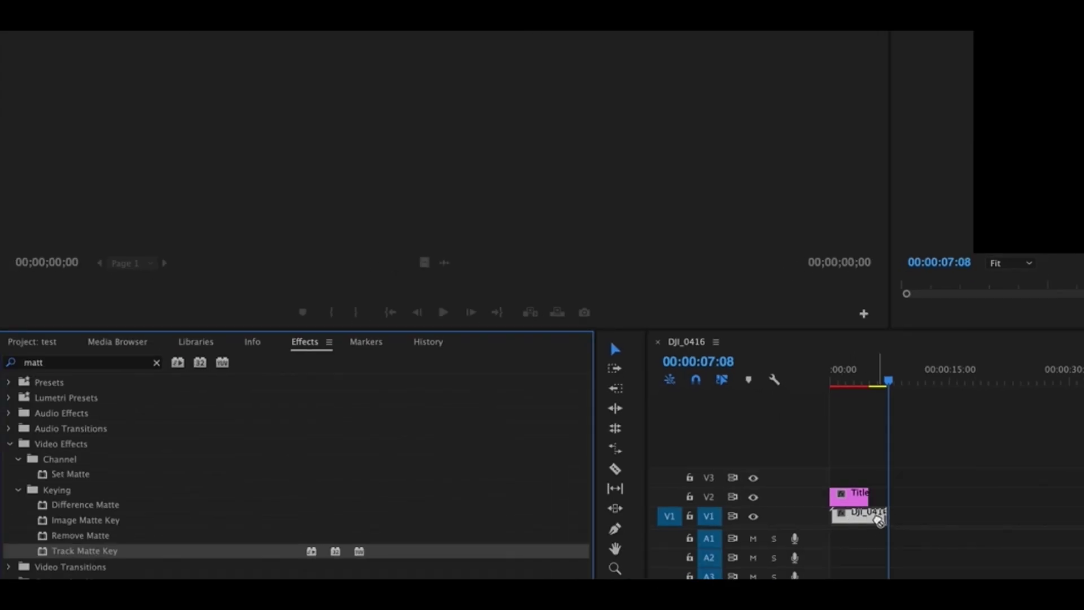
pyautogui.moveTo(879, 520); pyautogui.dragTo(878, 518)
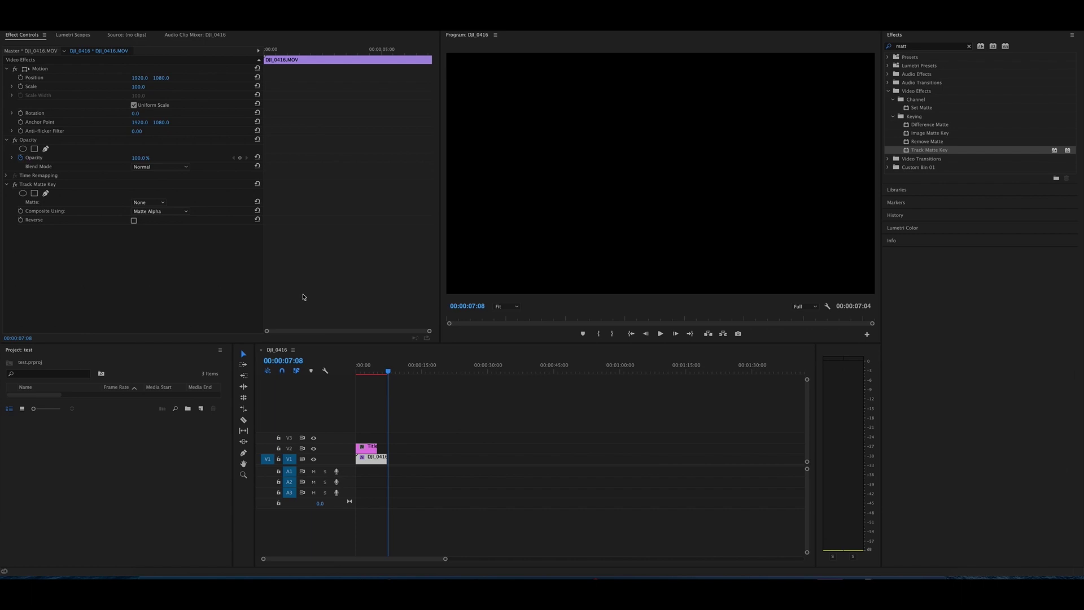
# Step: Set the matte of the DJI_0416.MOV clip's Track Matte Key to Video 2
pyautogui.press('space')
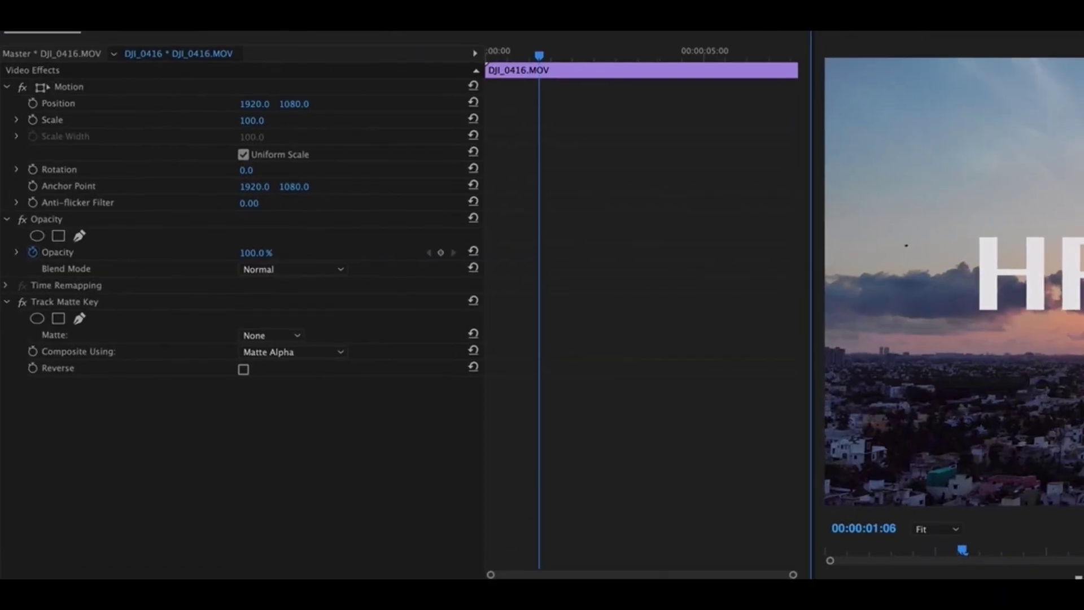
pyautogui.click(262, 336)
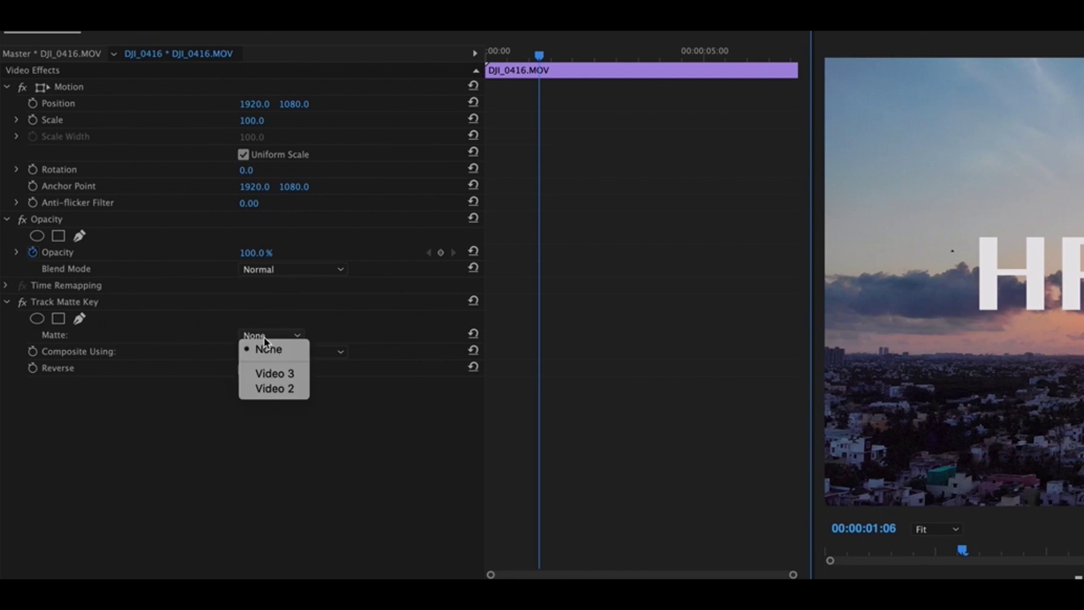
pyautogui.click(264, 389)
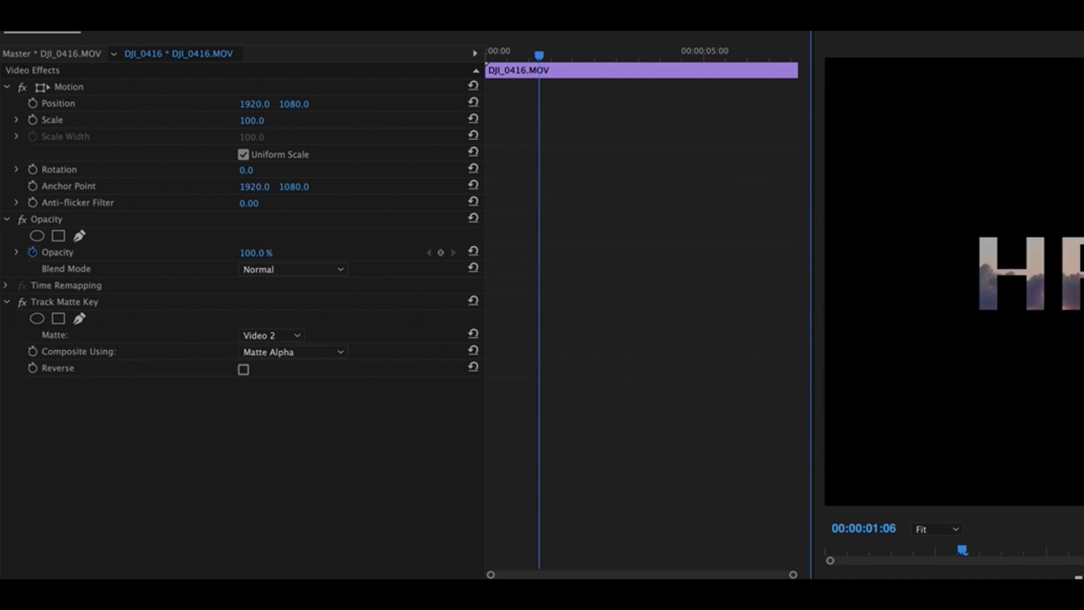
# Step: Preview the masked footage, extend the Title 04 clip on V2 to about 6.5 seconds and select it
pyautogui.press('j')
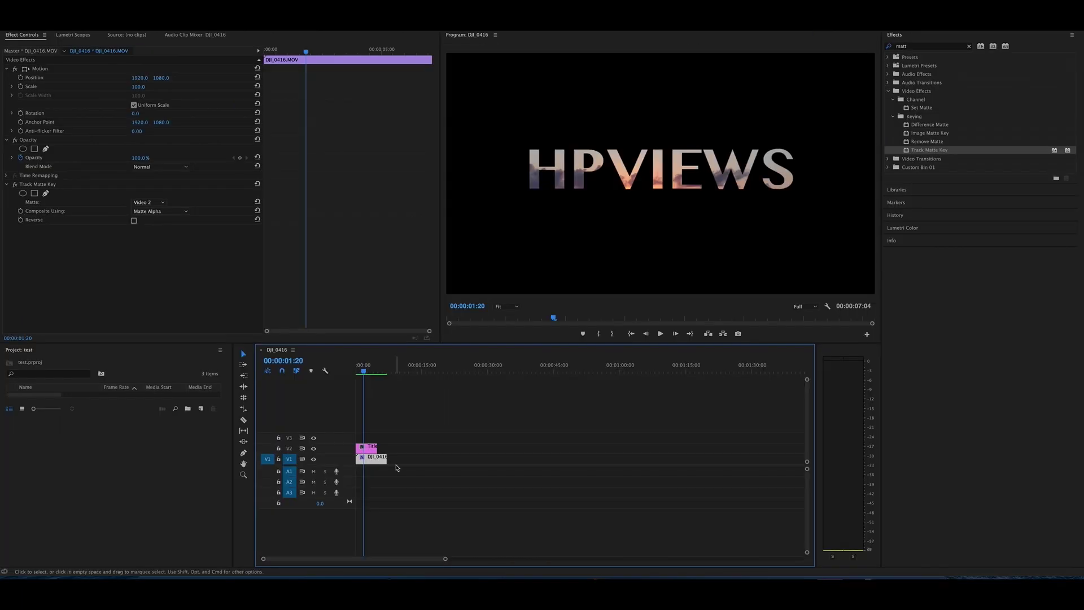
pyautogui.moveTo(396, 463); pyautogui.dragTo(411, 483)
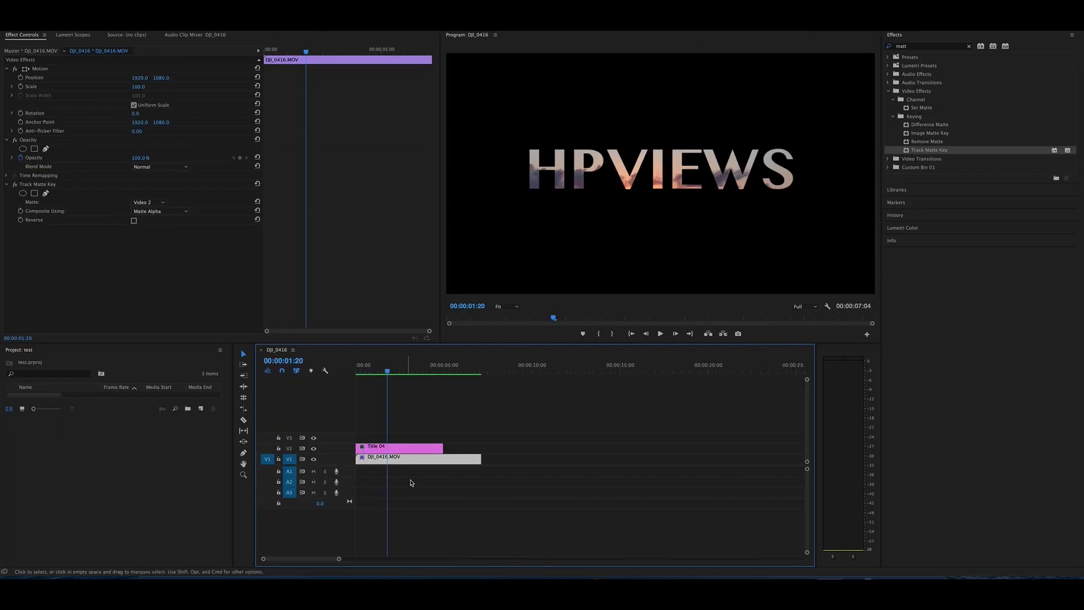
pyautogui.press('space')
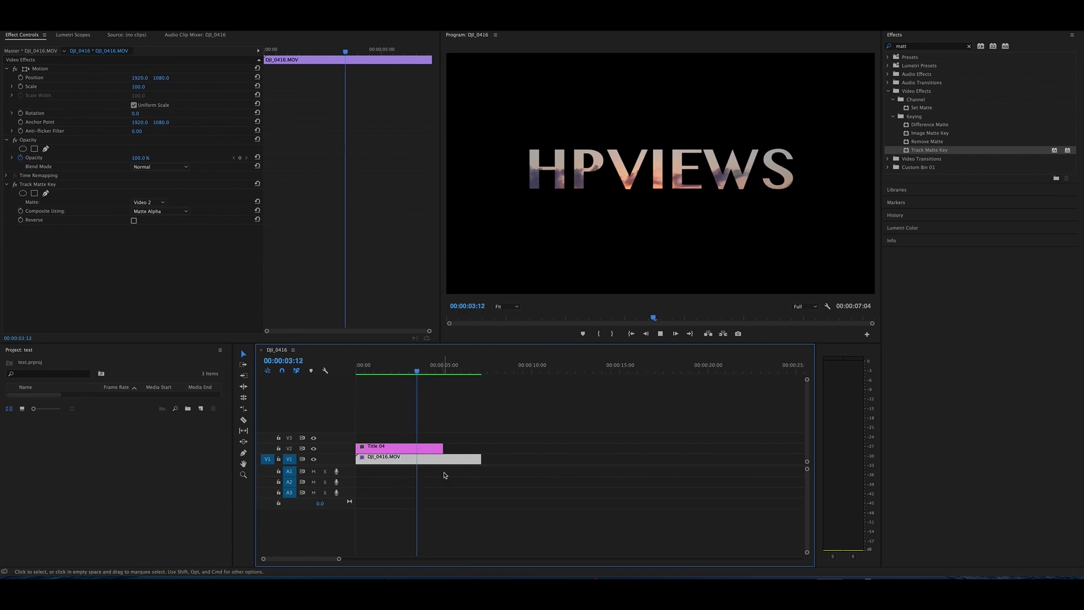
pyautogui.moveTo(444, 448); pyautogui.dragTo(469, 449)
pyautogui.moveTo(468, 373); pyautogui.dragTo(352, 389)
pyautogui.press('space')
pyautogui.click(415, 448)
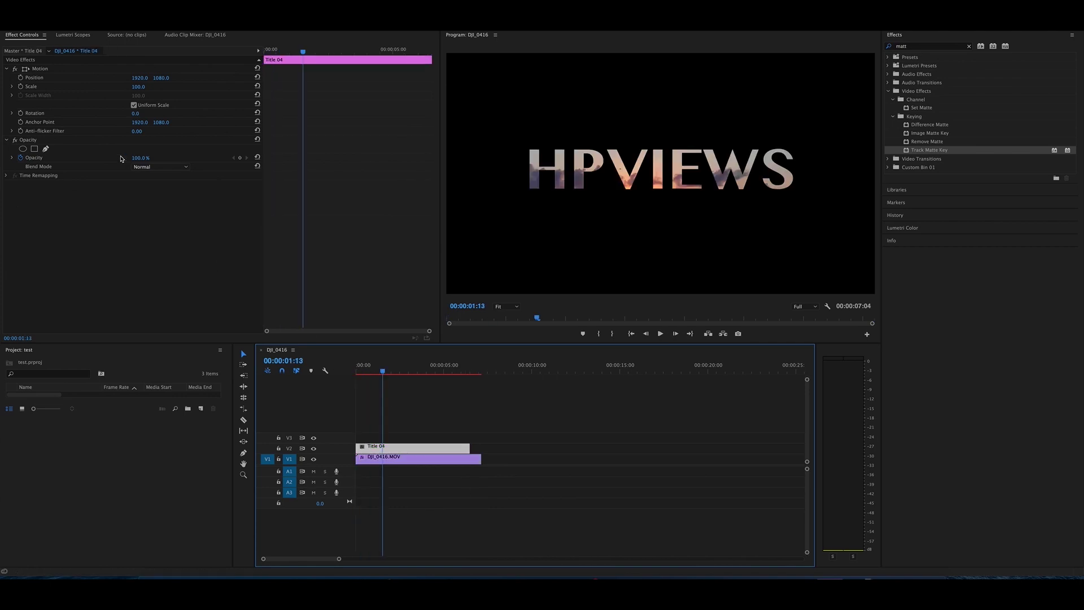
# Step: Try enlarging Title 04's scale to about 1383, and reset it to 100
pyautogui.click(138, 88)
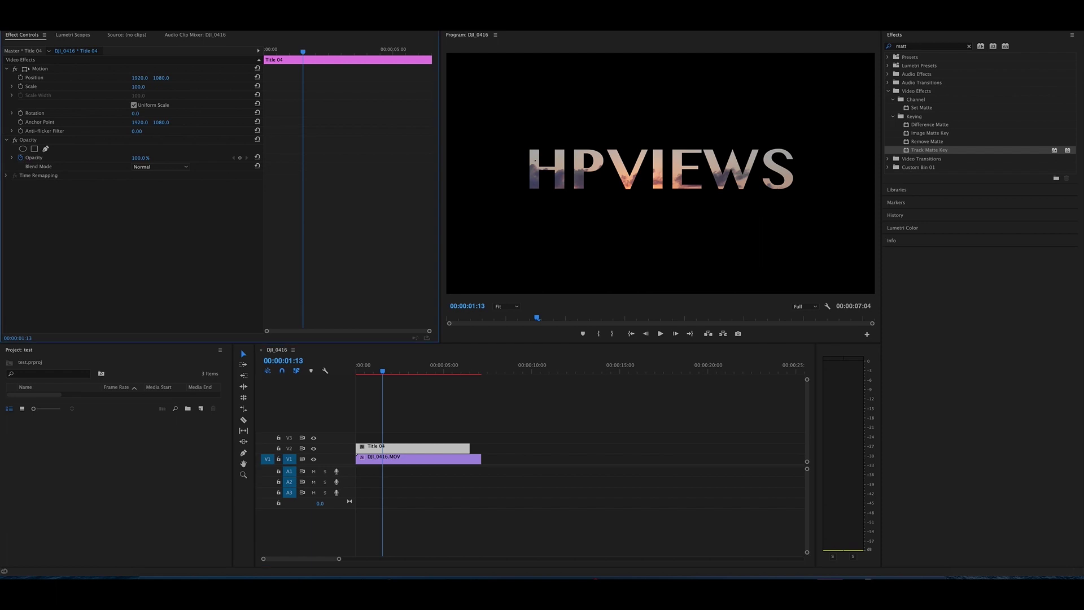
pyautogui.click(135, 88)
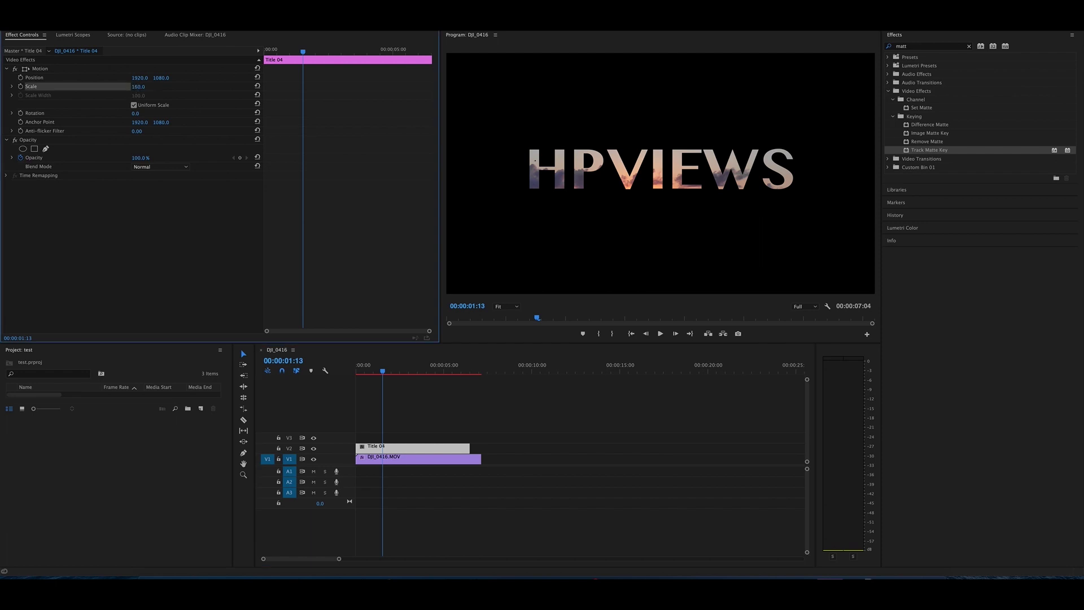
pyautogui.moveTo(135, 89); pyautogui.dragTo(590, 88)
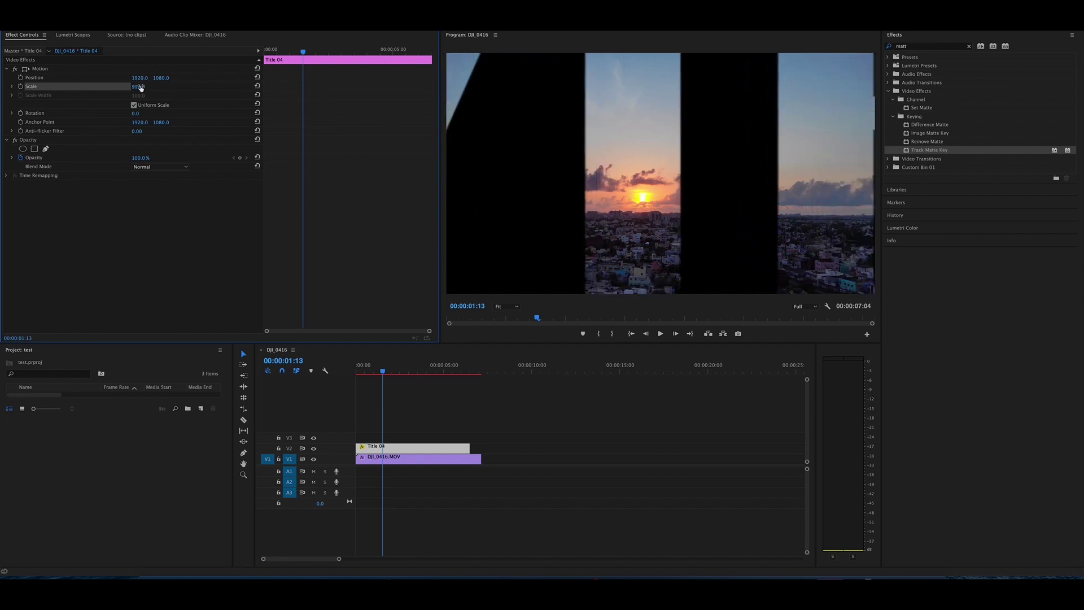
pyautogui.moveTo(670, 89); pyautogui.dragTo(812, 88)
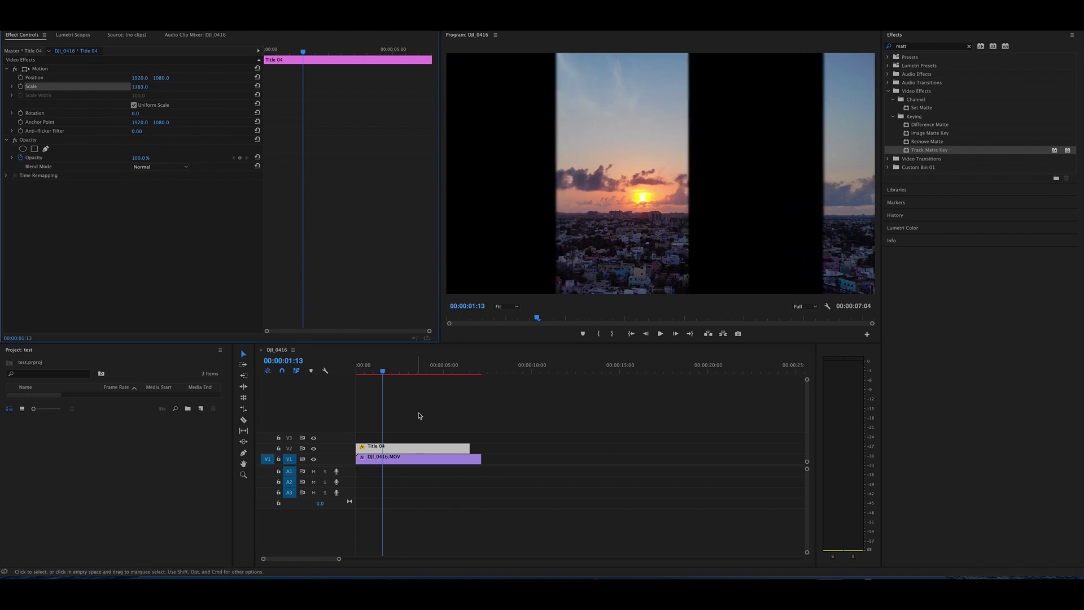
pyautogui.scroll(-1, 388, 377)
pyautogui.scroll(1, 388, 377)
pyautogui.click(139, 87)
pyautogui.write('100')
pyautogui.press('Return')
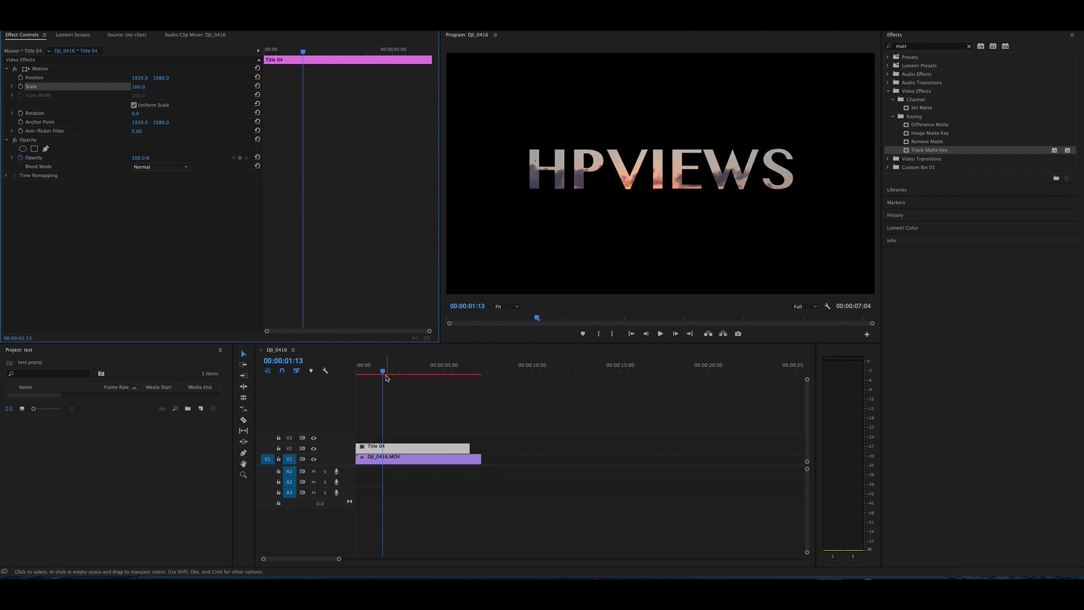
# Step: Keyframe Title 04's scale at 100 at 00:00:01:13 and at 2167 at 00:00:02:06
pyautogui.click(21, 86)
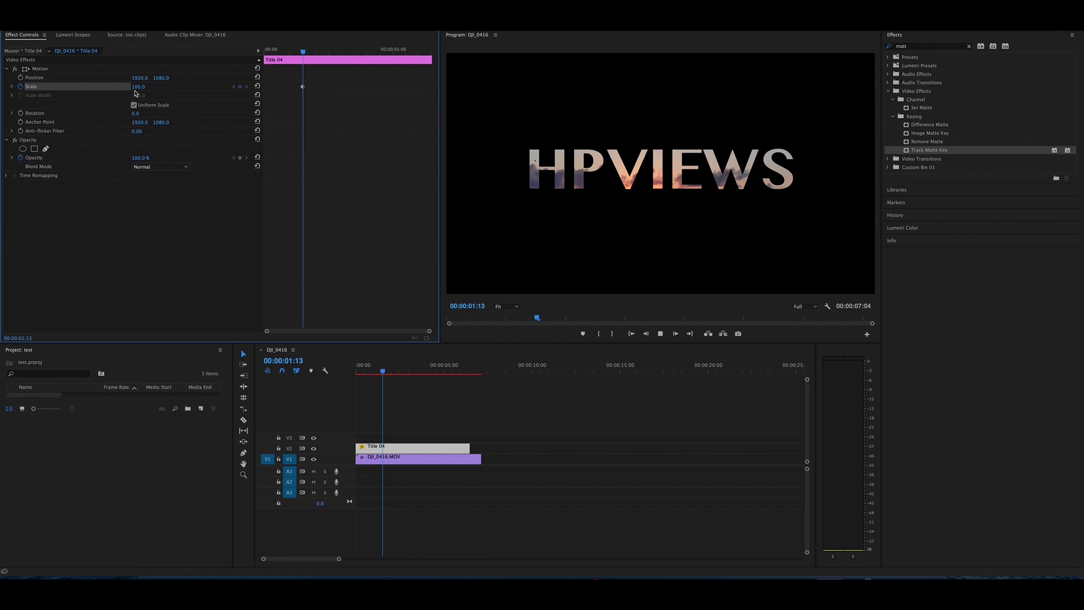
pyautogui.press('space')
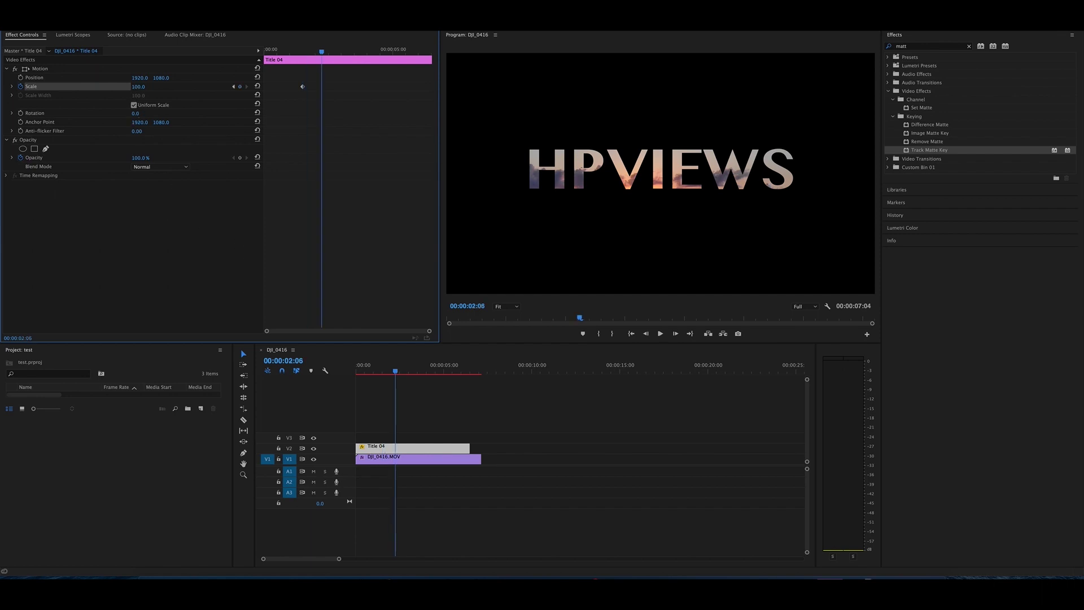
pyautogui.moveTo(139, 86); pyautogui.dragTo(231, 87)
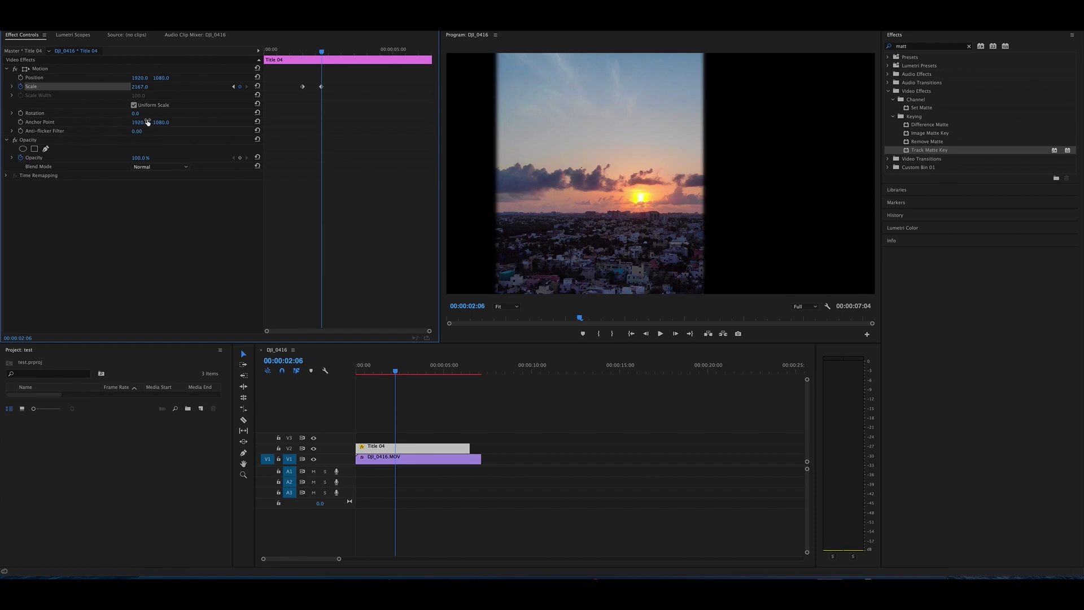
# Step: Lower Title 04's horizontal anchor point and raise the second scale keyframe to about 5200 so the footage fills the frame, and render the preview
pyautogui.moveTo(139, 122); pyautogui.dragTo(69, 122)
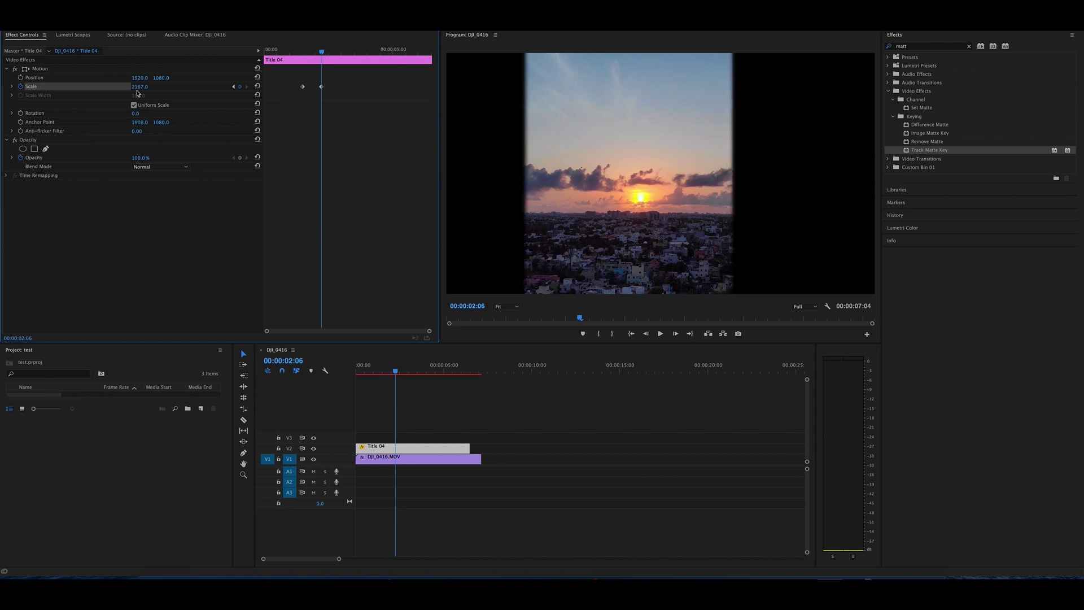
pyautogui.moveTo(139, 87); pyautogui.dragTo(351, 87)
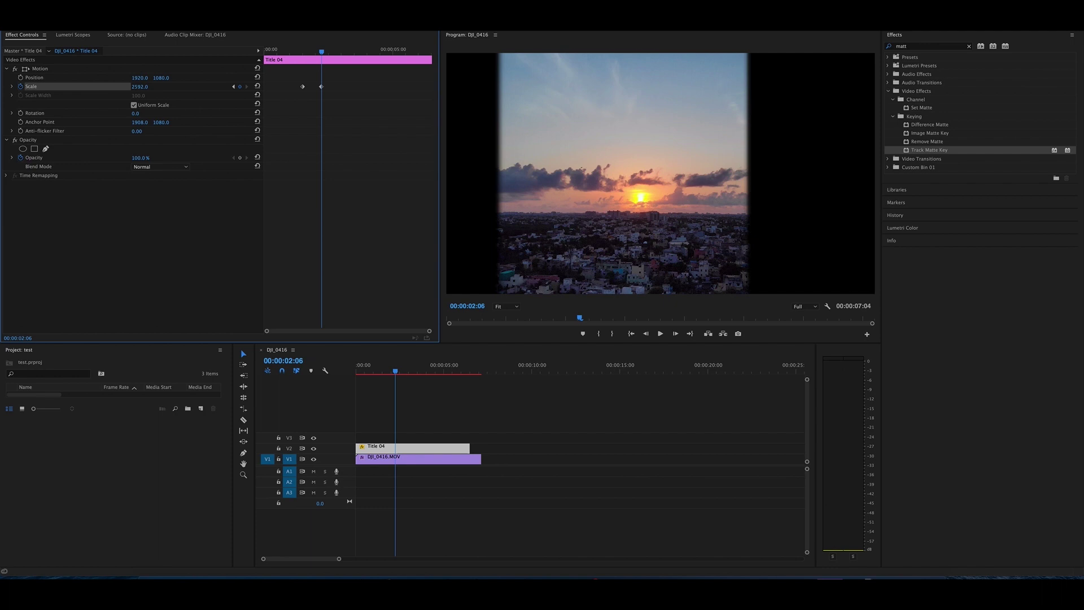
pyautogui.moveTo(139, 122); pyautogui.dragTo(145, 87)
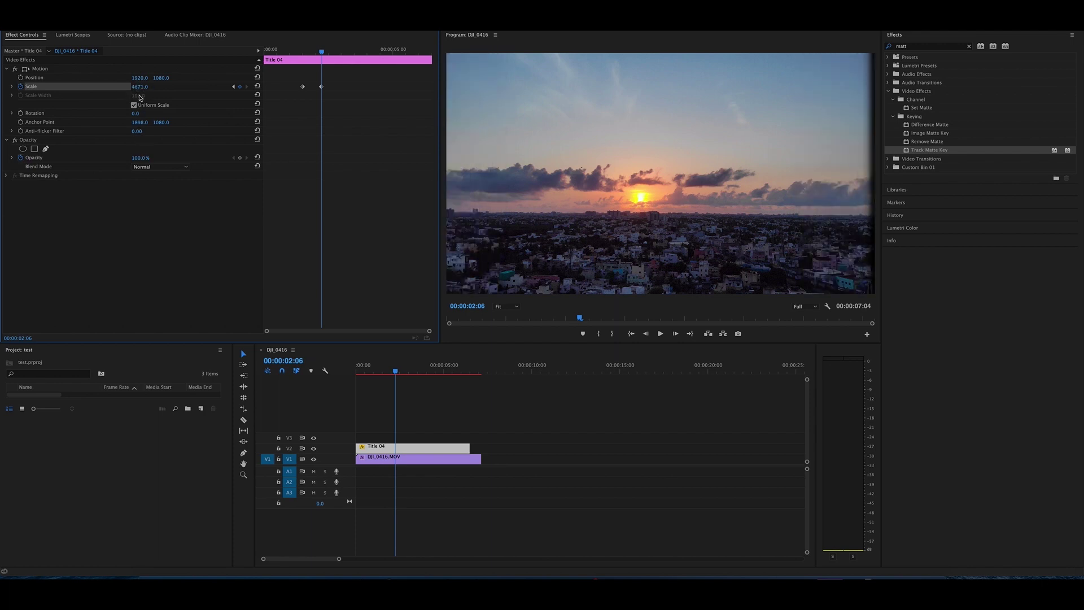
pyautogui.click(472, 531)
pyautogui.press('Return')
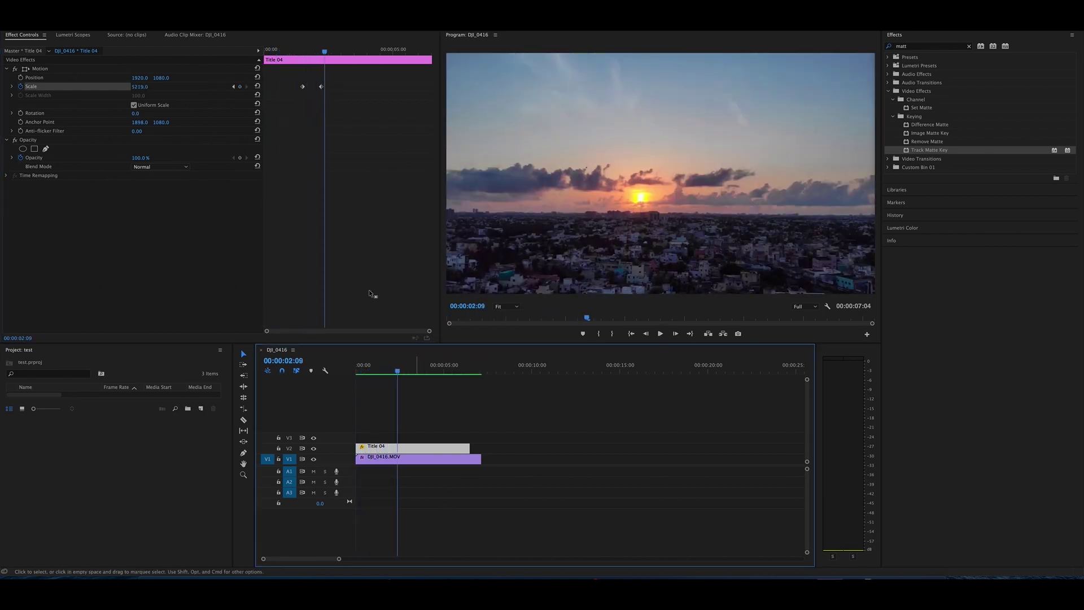
# Step: Move Title 04's second scale keyframe to about 4 seconds and play back the slower zoom
pyautogui.click(308, 52)
pyautogui.moveTo(309, 54); pyautogui.dragTo(365, 90)
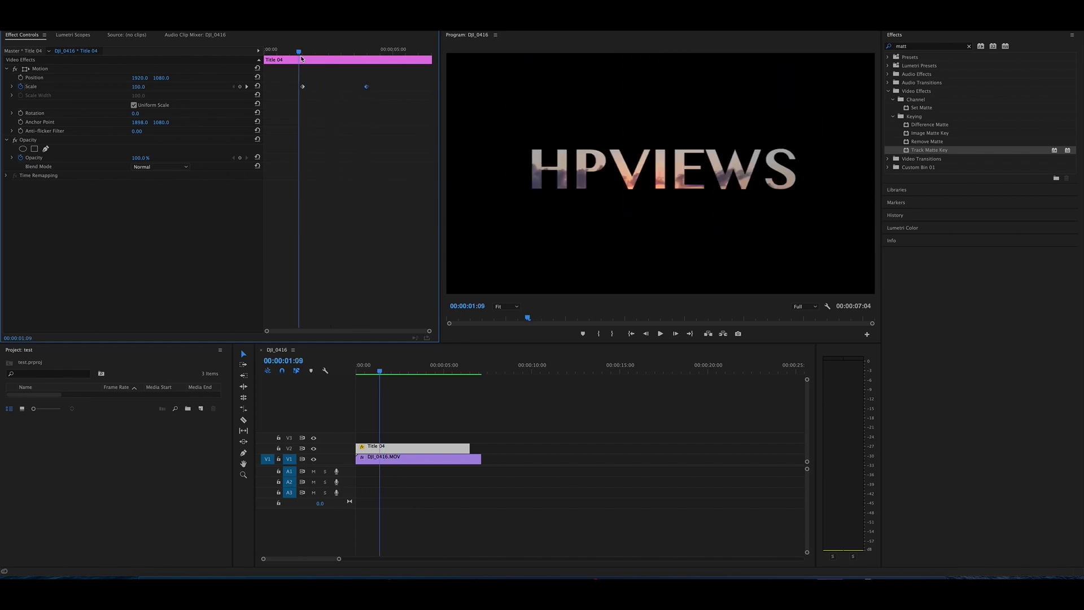
pyautogui.press('space')
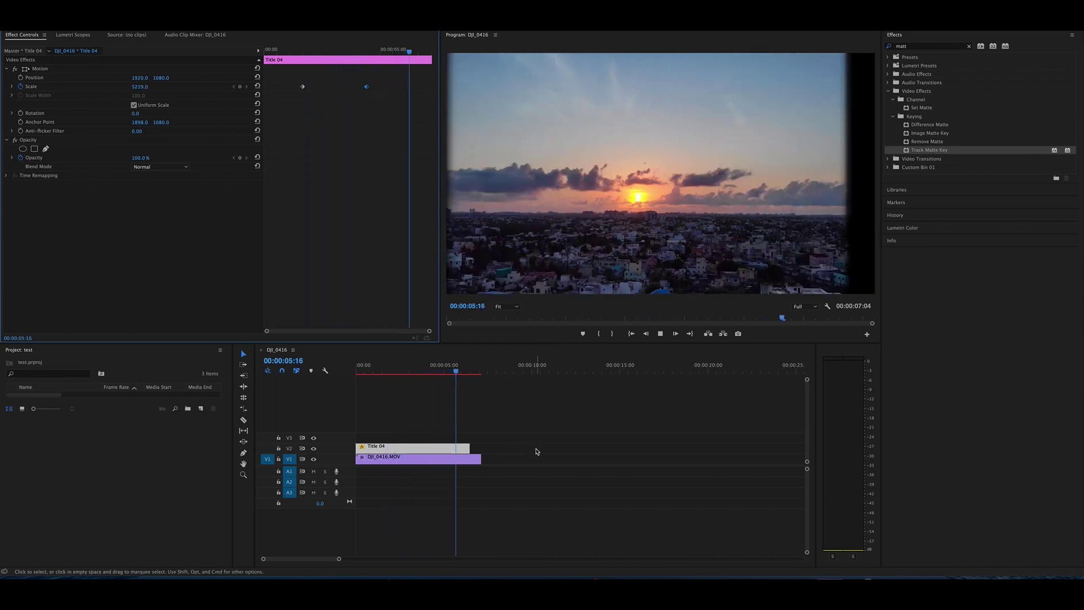
# Step: Move Title 04's first scale keyframe earlier, to about 1 second, and play the sequence from the start
pyautogui.press('space')
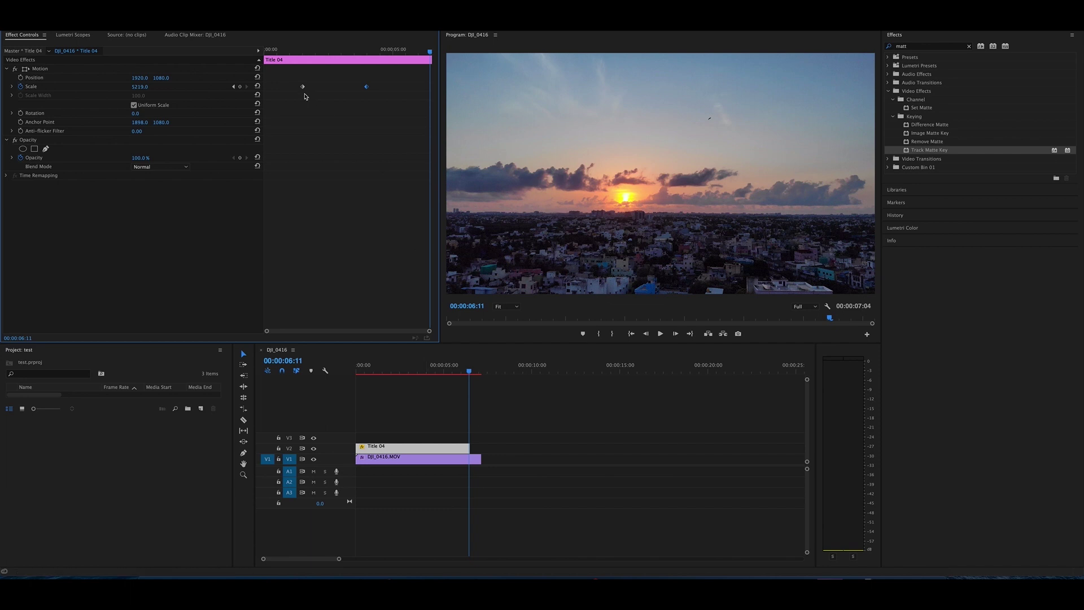
pyautogui.click(283, 50)
pyautogui.press('Home')
pyautogui.click(482, 481)
pyautogui.press('space')
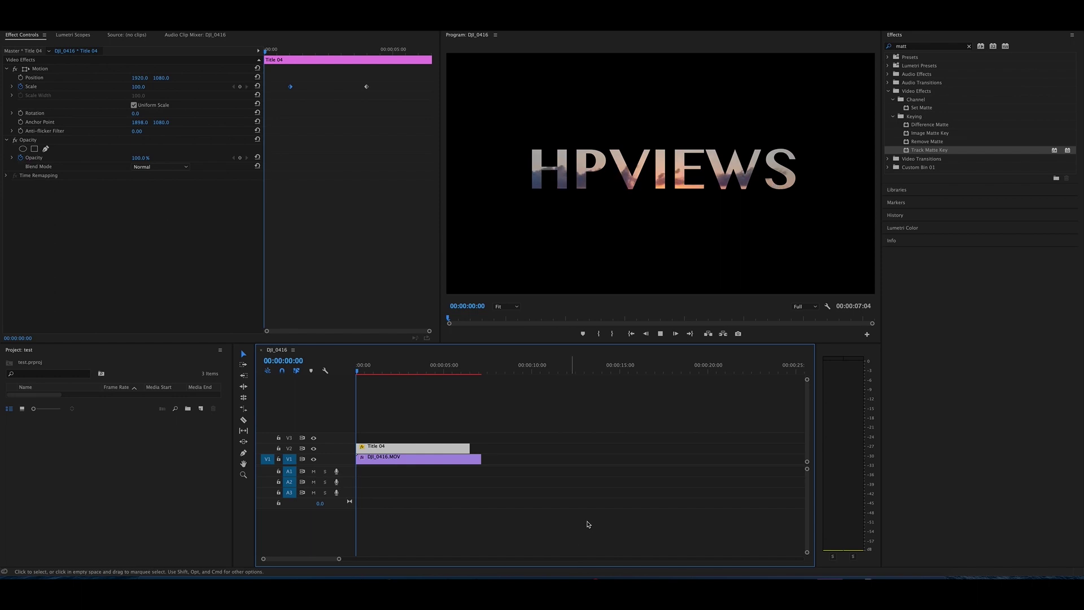
# Step: Apply Ease Out to both of Title 04's scale keyframes, and render the preview from the start of the sequence
pyautogui.click(365, 88)
pyautogui.rightClick(365, 88)
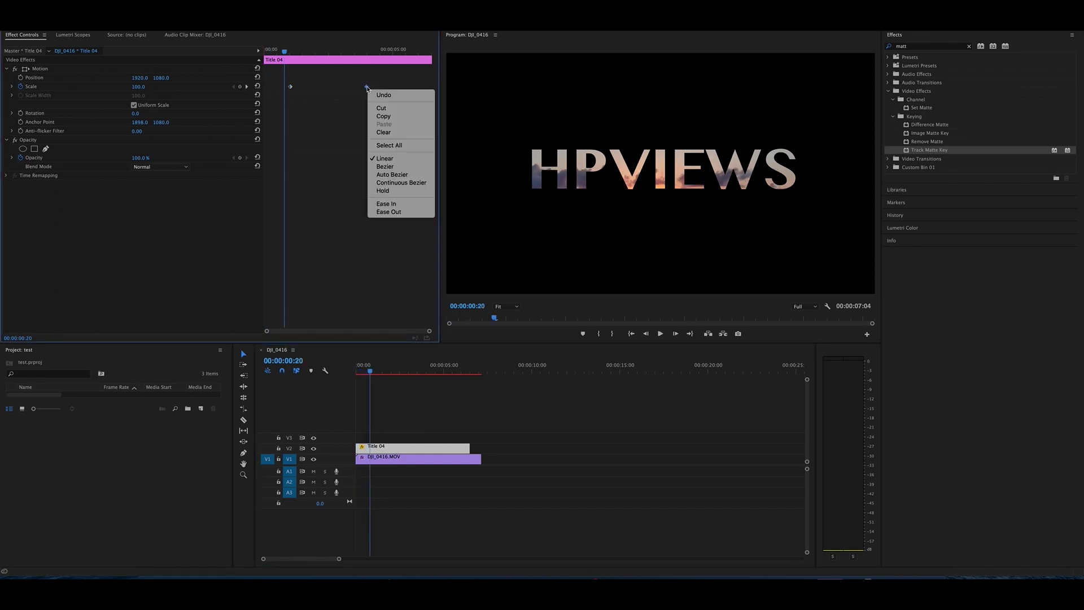
pyautogui.click(396, 213)
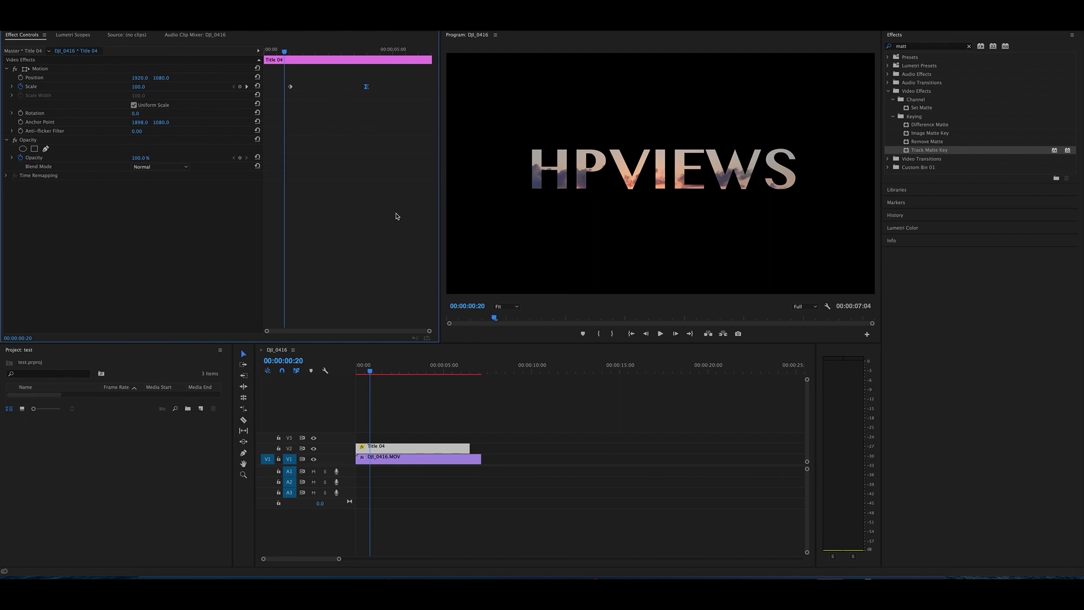
pyautogui.rightClick(291, 87)
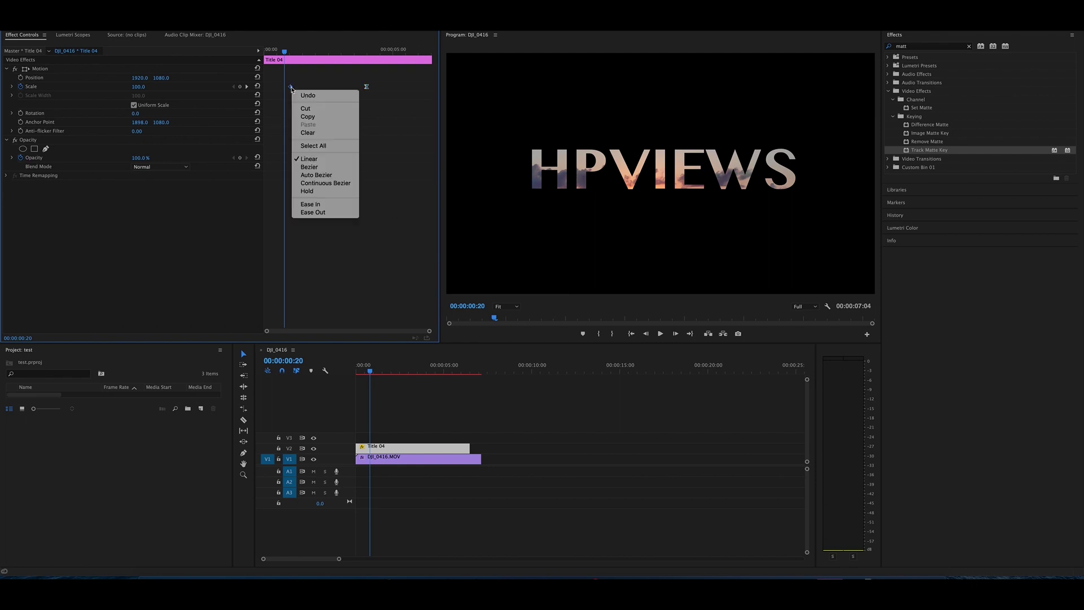
pyautogui.click(332, 215)
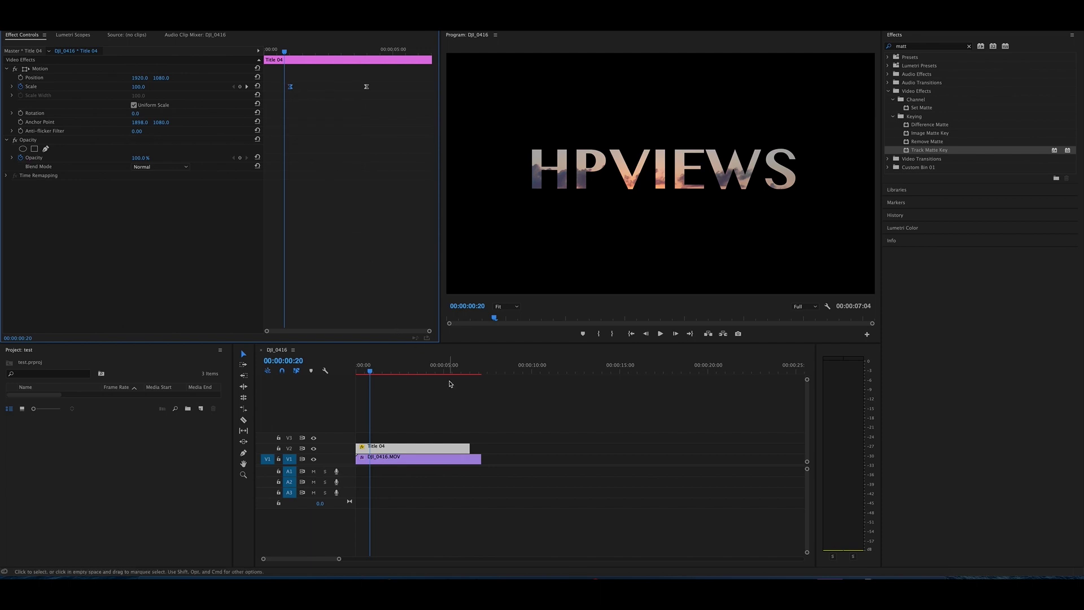
pyautogui.press('Home')
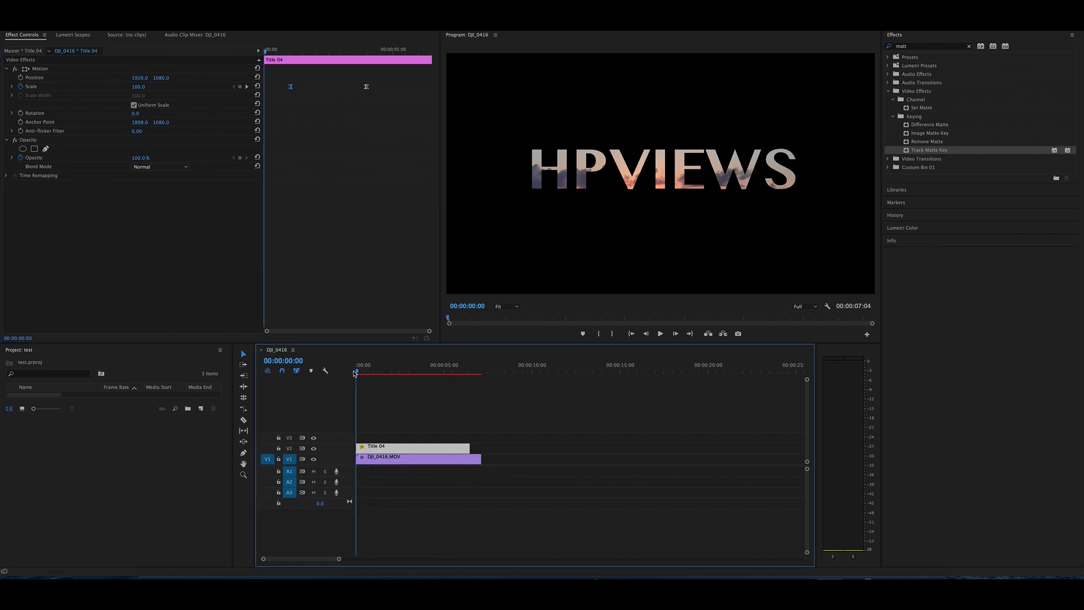
pyautogui.press('Return')
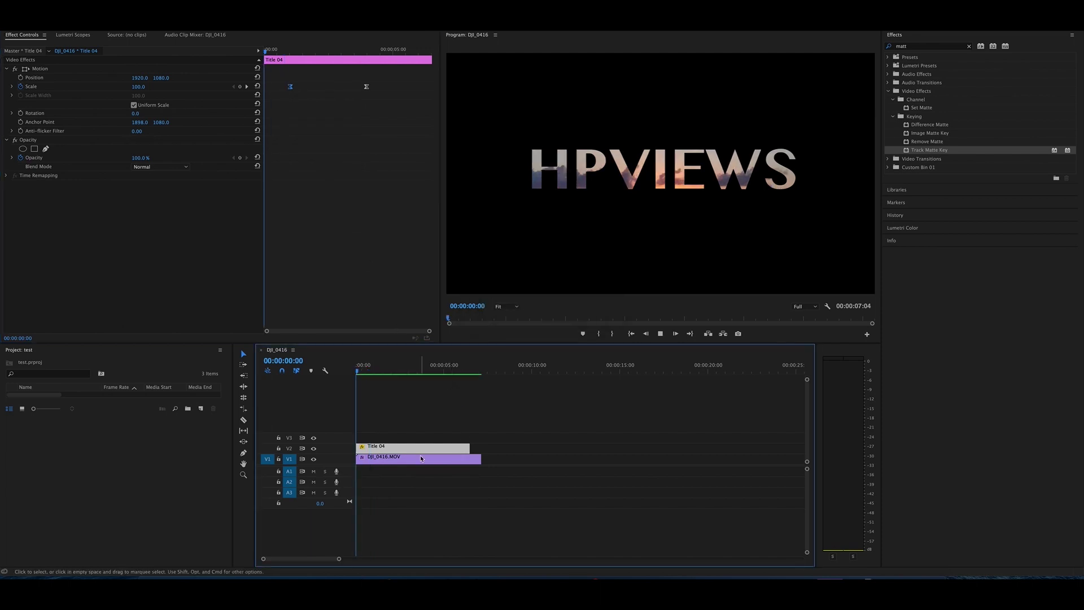